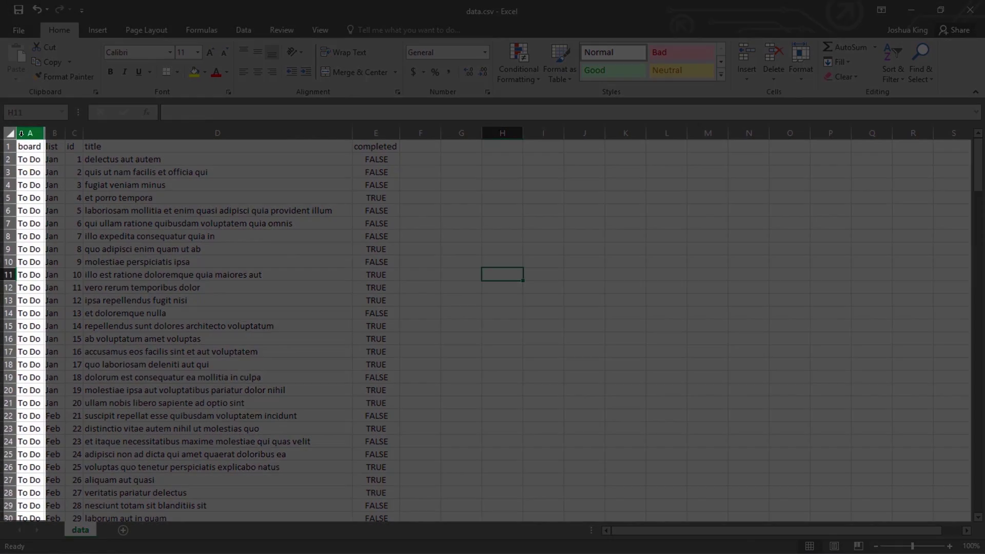
Step: Select spreadsheet columns A, B and D holding the board, list and card-title values
left_click(21, 135)
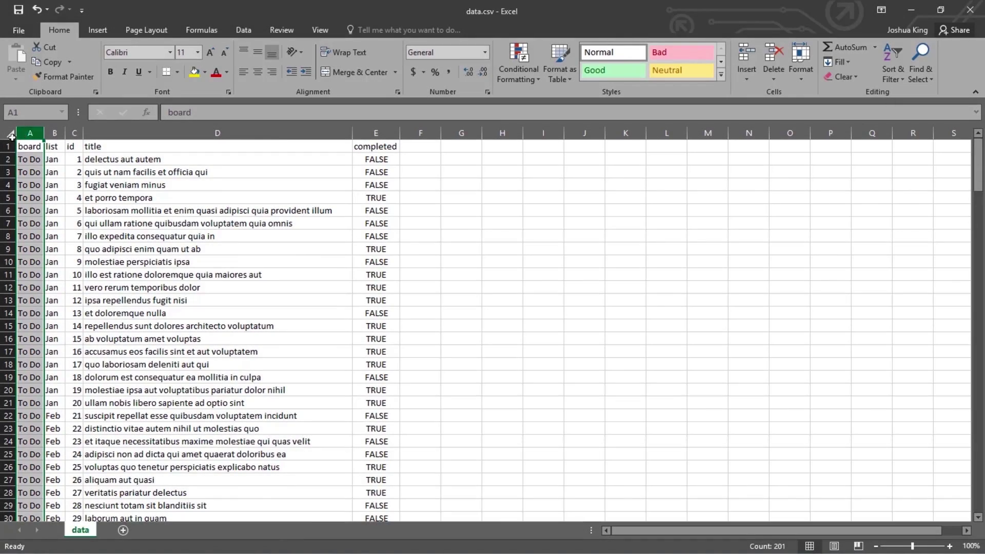
left_click(55, 133)
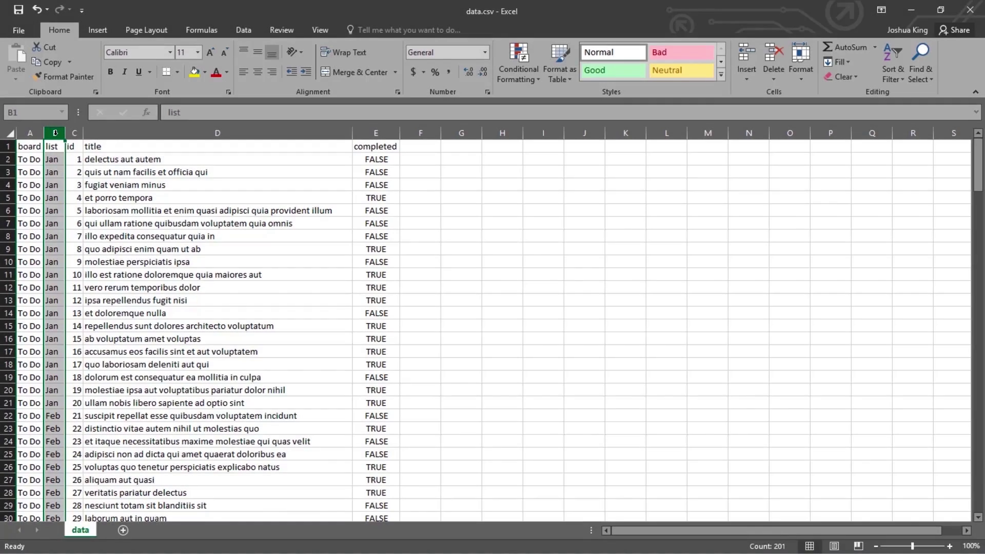
left_click(128, 133)
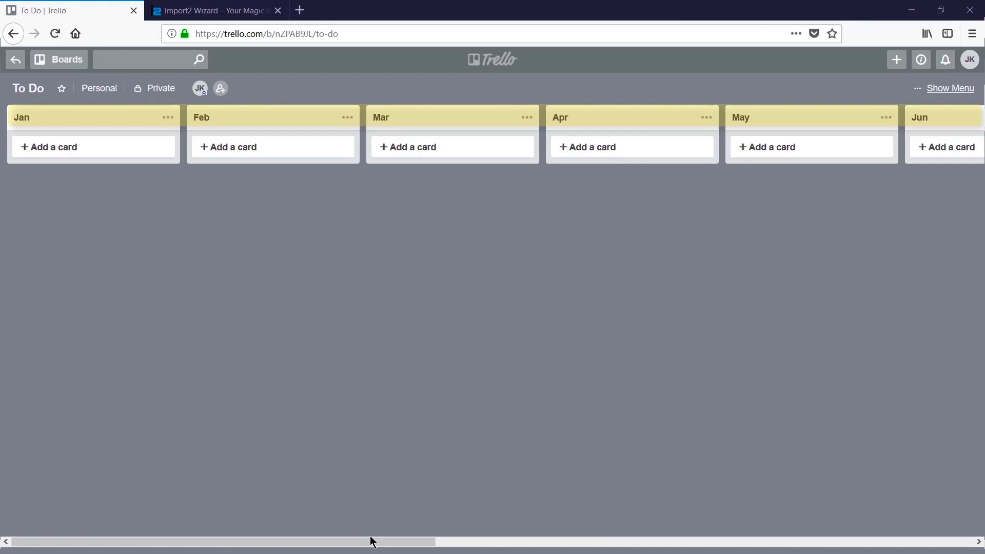
left_click_drag(374, 543, 919, 552)
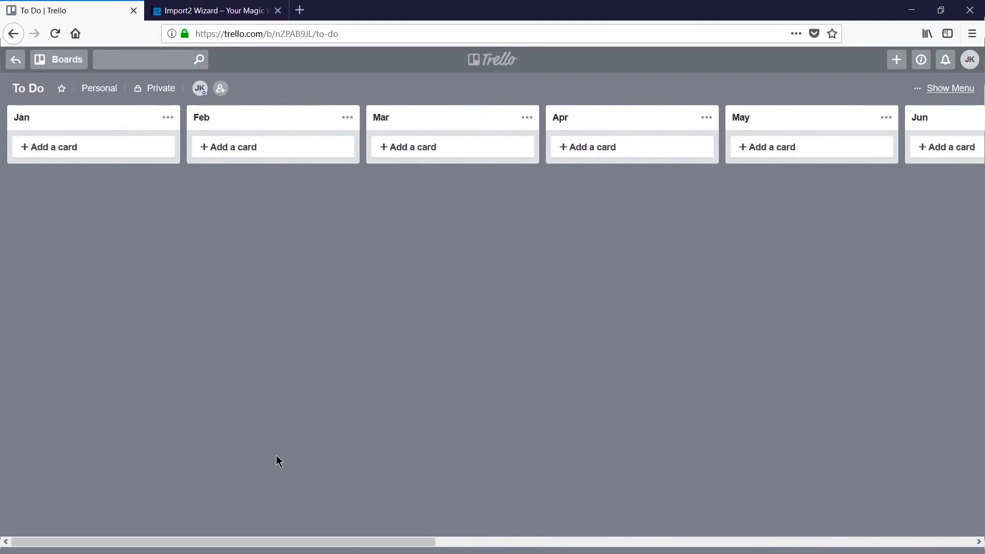
Step: Sign up for a free Import2 Wizard account with the user's name, e-mail and password
left_click(222, 11)
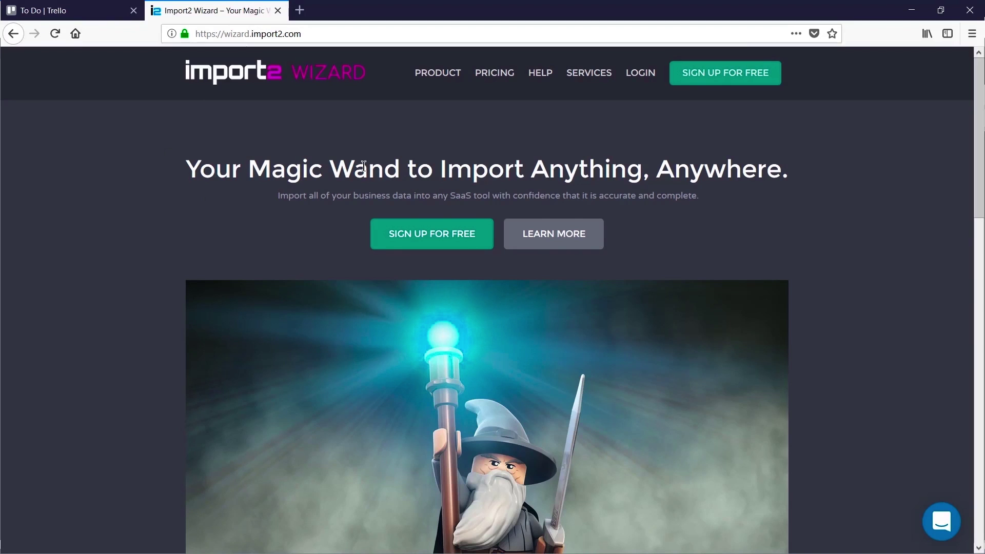
left_click(751, 81)
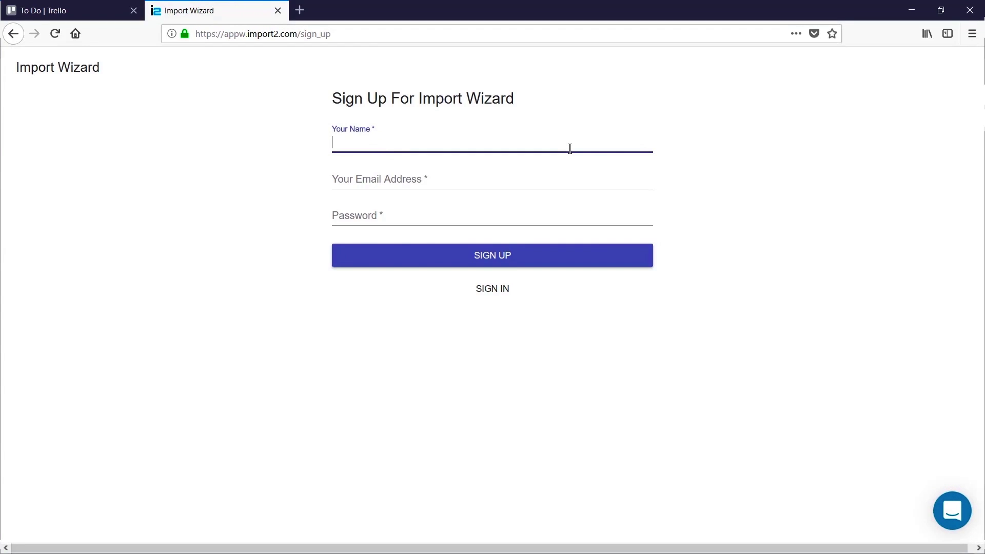
key("Tab")
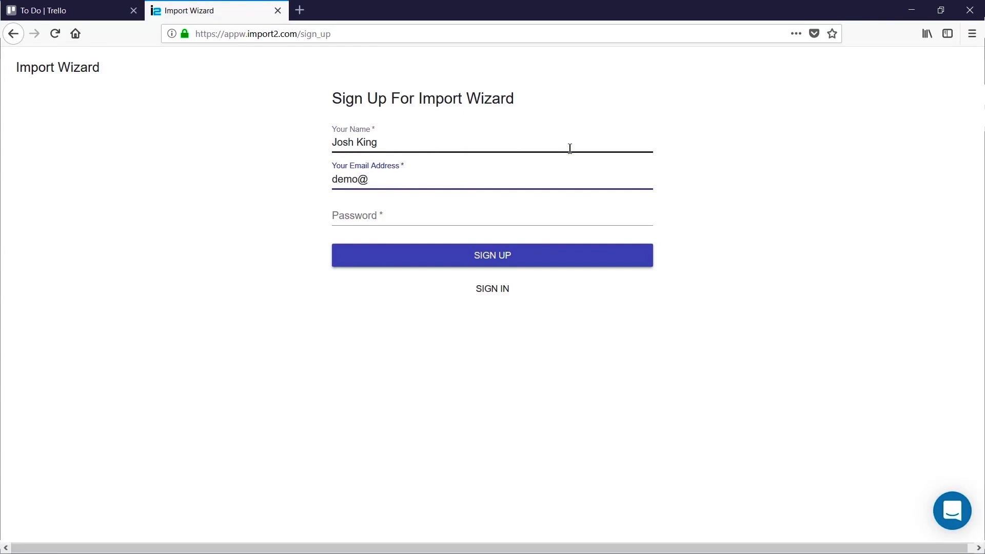
key("Tab")
type("•••••••")
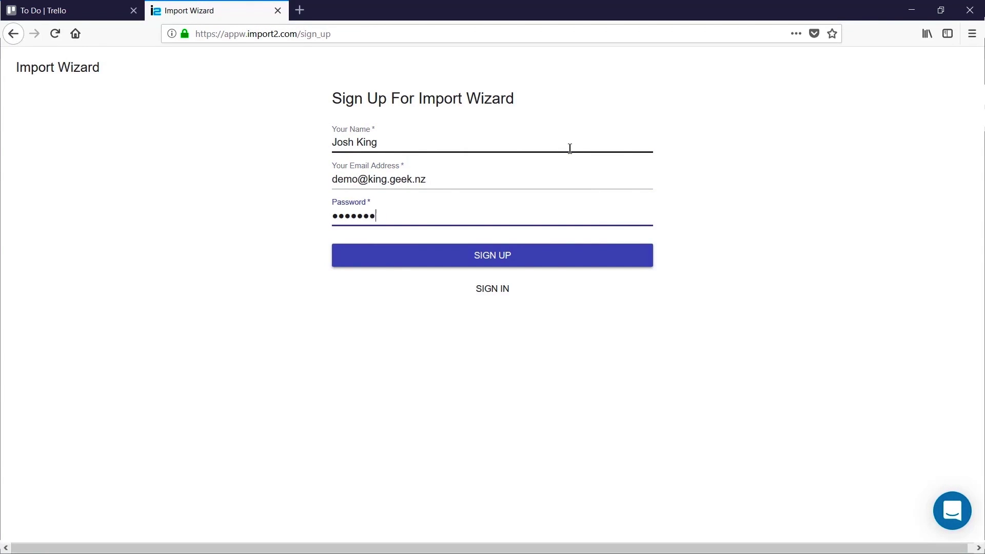
key("Return")
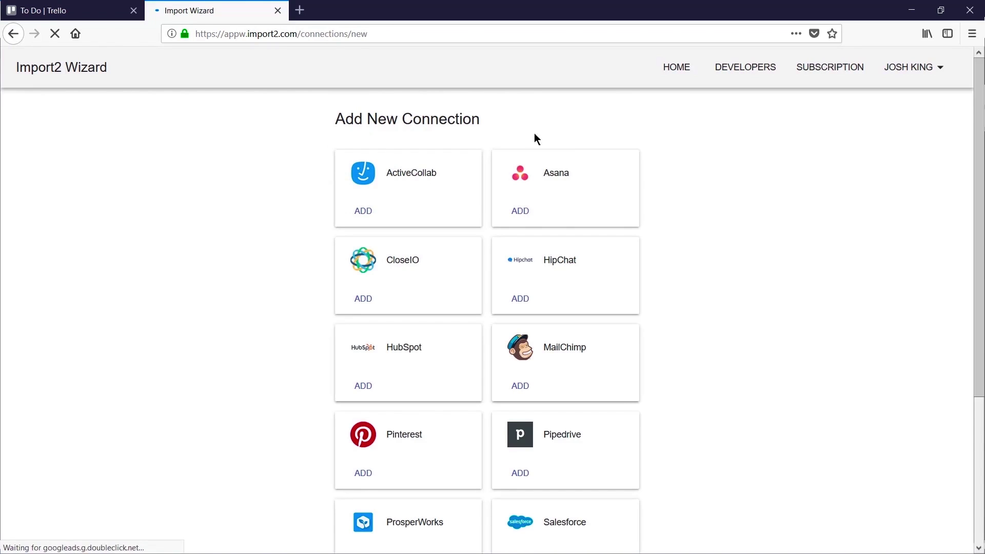
Step: Add Trello as a connection and allow Import2 Wizard to access the Trello account
scroll(264, 180, "down", 1)
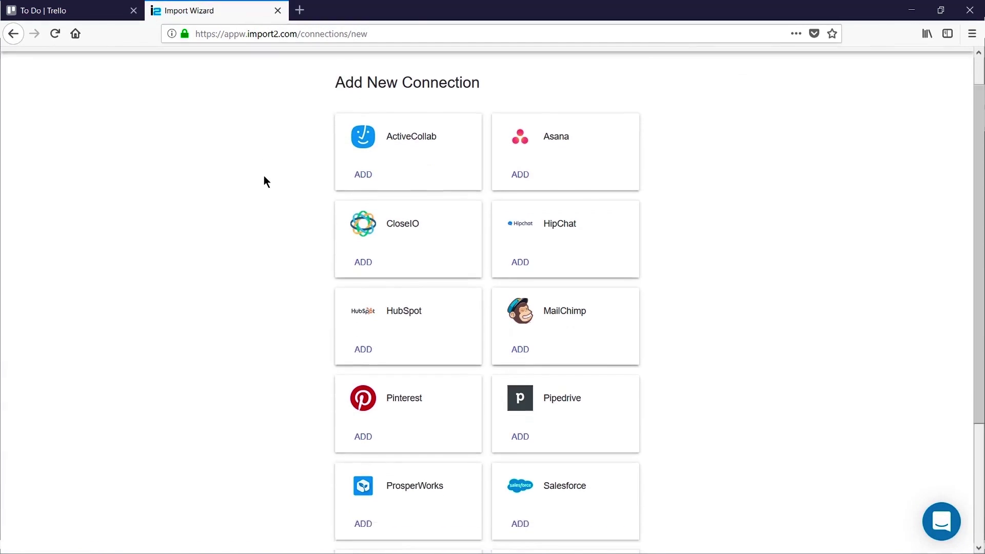
scroll(277, 216, "down", 3)
left_click(362, 449)
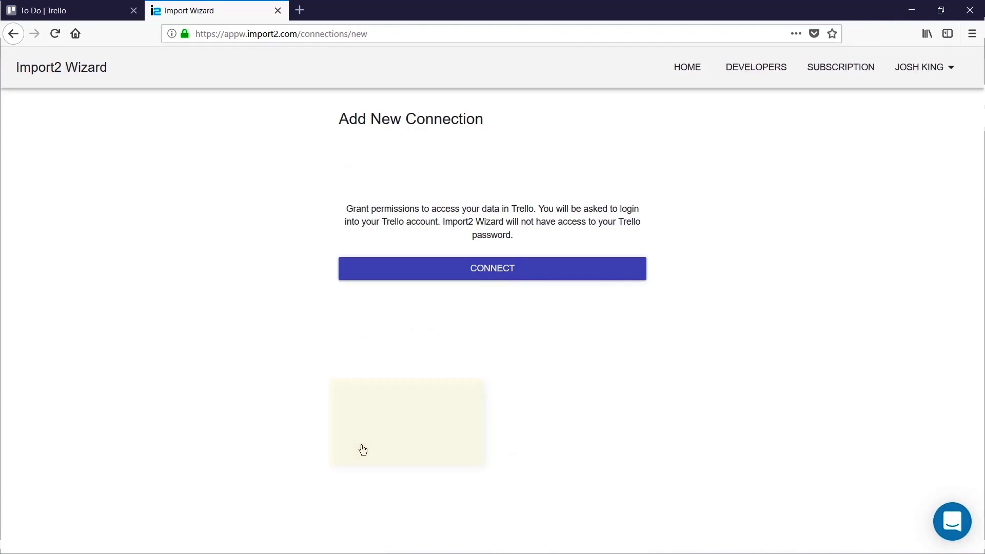
left_click(503, 277)
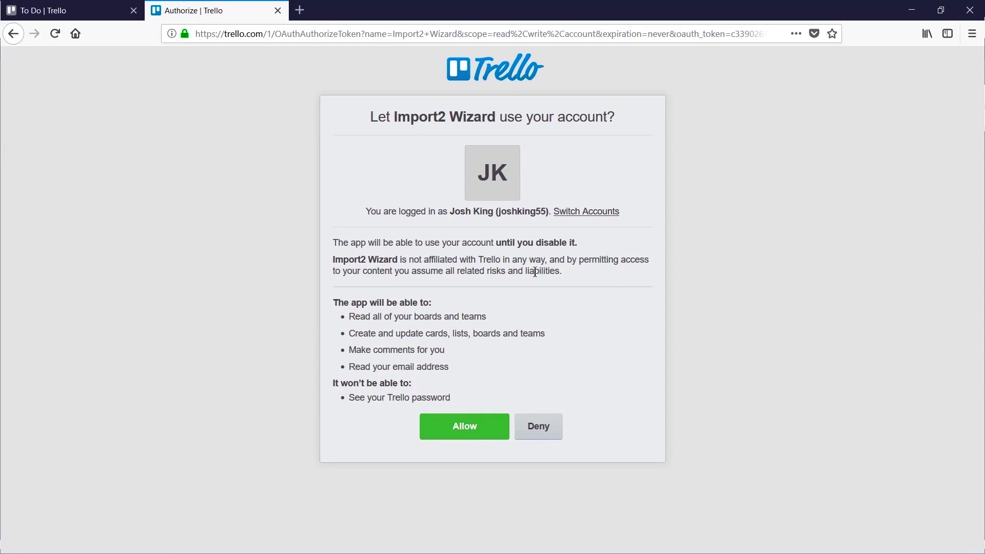
left_click(482, 440)
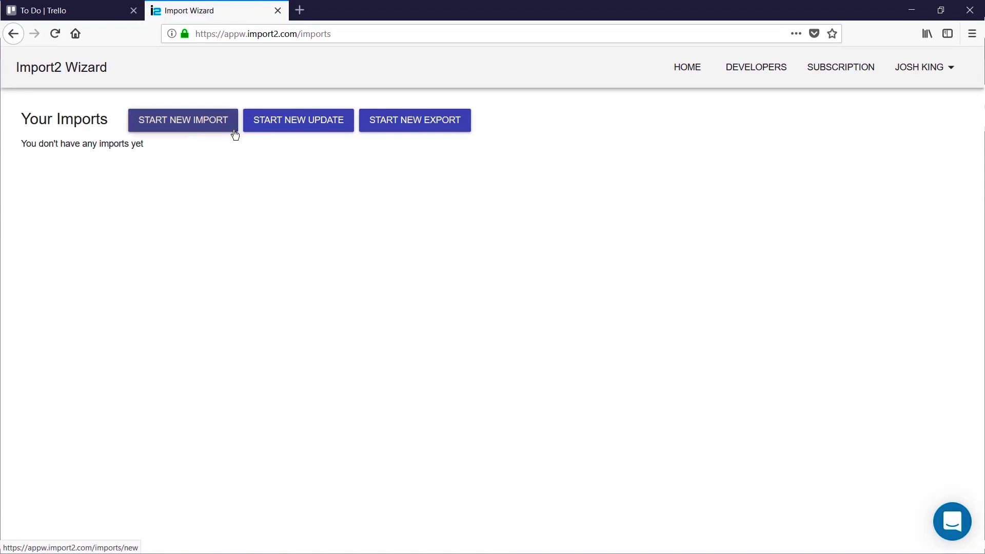
Step: Start a new import with Trello as the destination and Cards as the item type
left_click(235, 134)
left_click(542, 207)
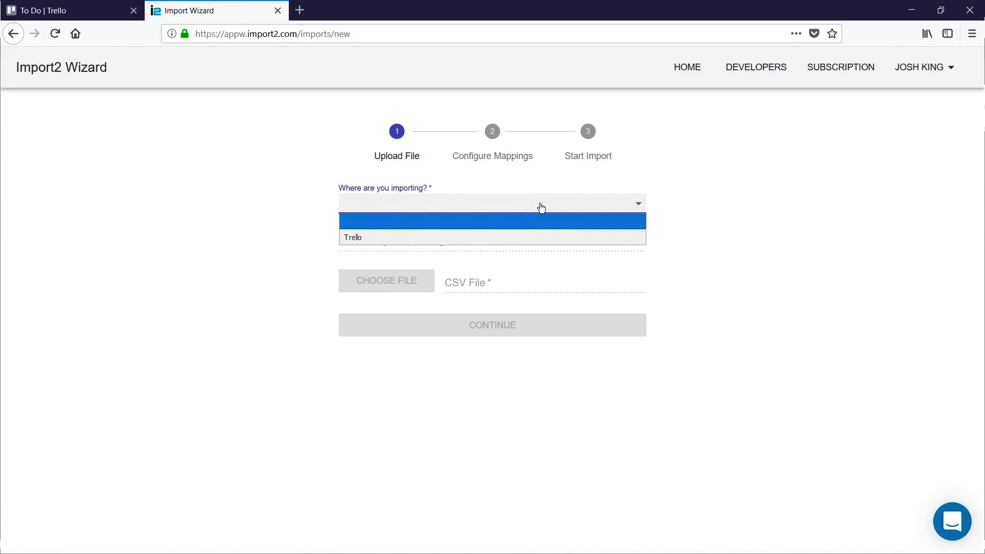
left_click(507, 236)
left_click(541, 245)
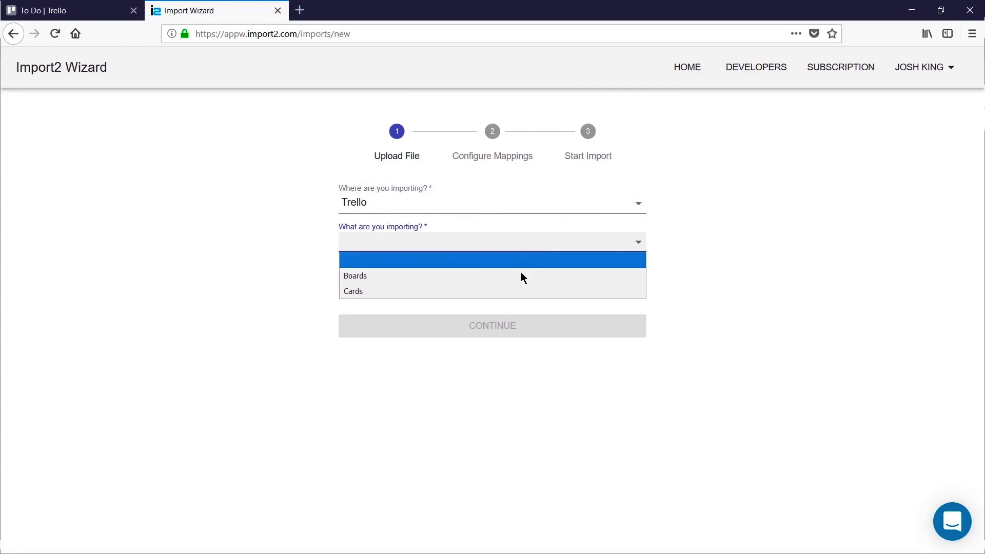
left_click(521, 292)
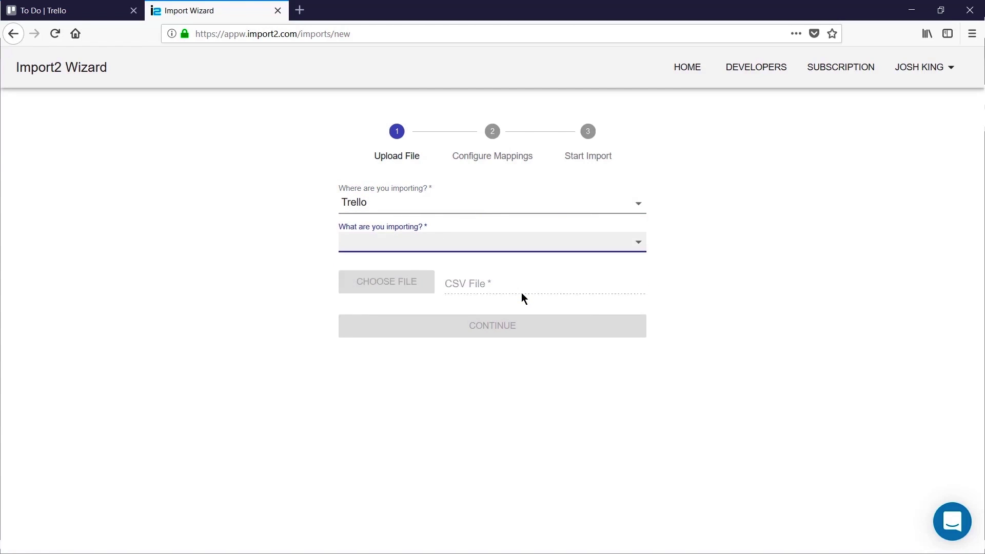
Step: Upload data.csv from the Downloads folder and continue to the mapping step
left_click(401, 289)
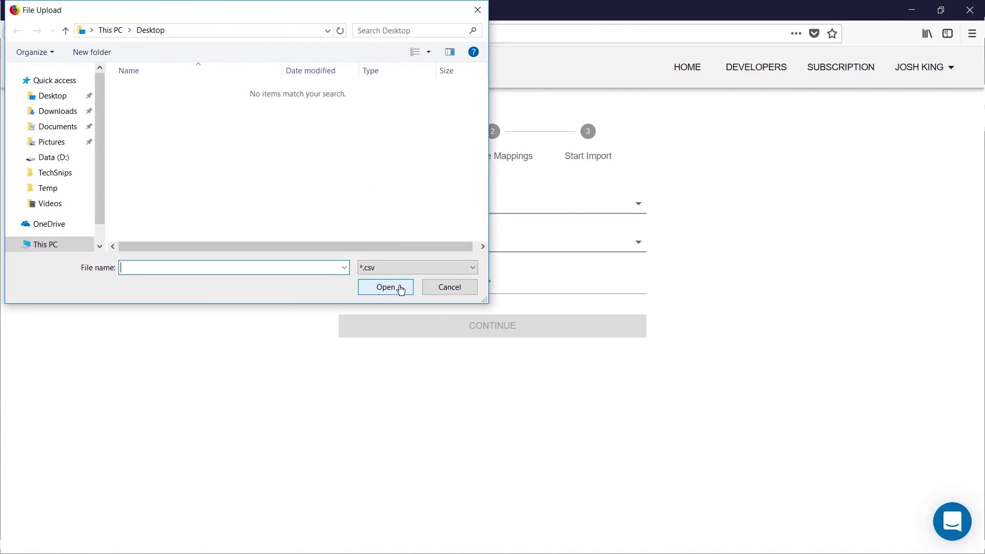
left_click(53, 110)
double_click(178, 90)
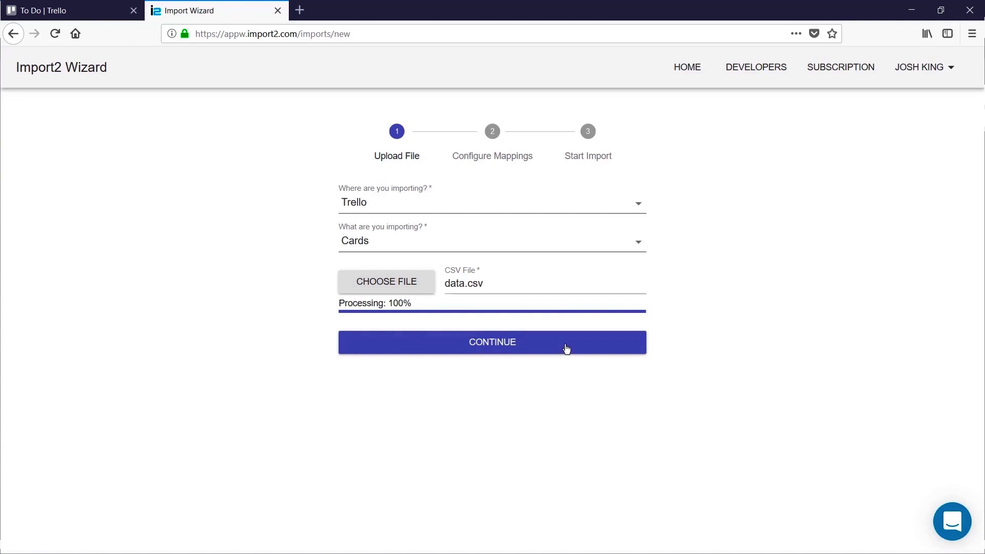
left_click(567, 346)
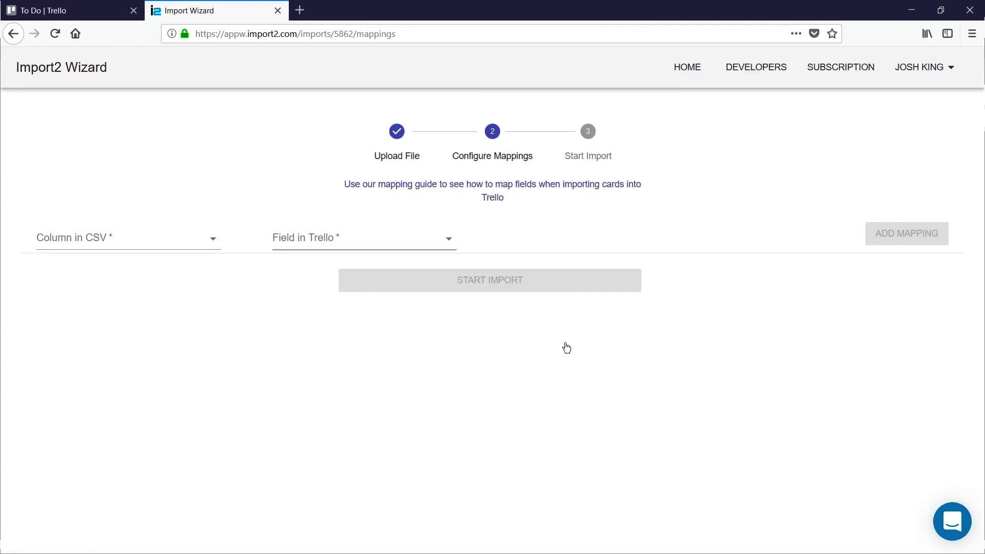
Step: Add a mapping from the CSV board column to Trello's Board, looked up by Name
left_click(127, 242)
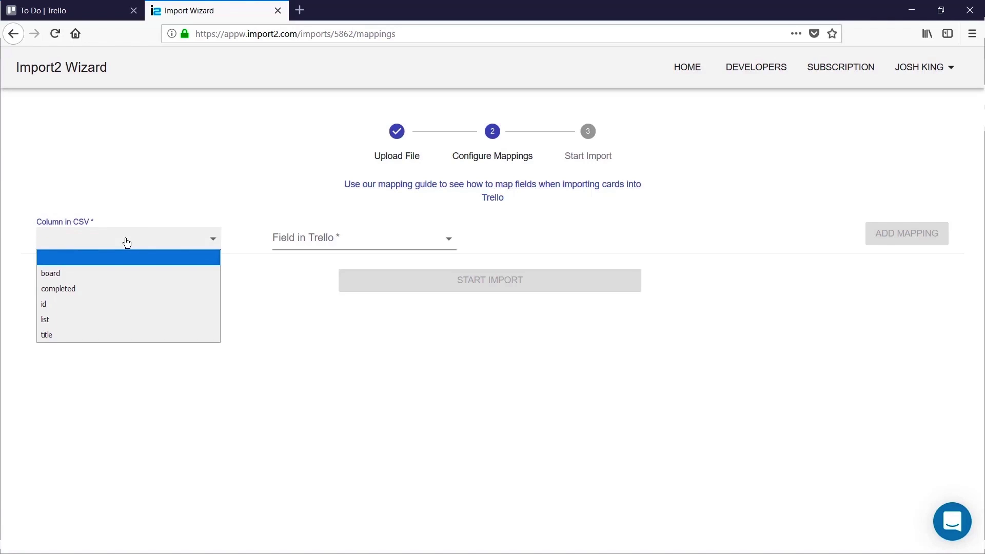
left_click(134, 274)
left_click(373, 236)
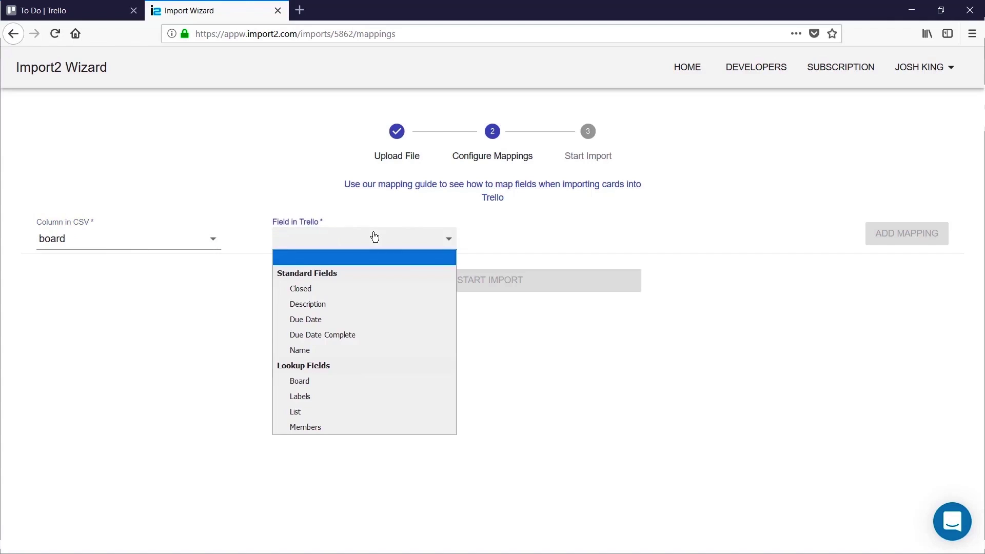
left_click(387, 380)
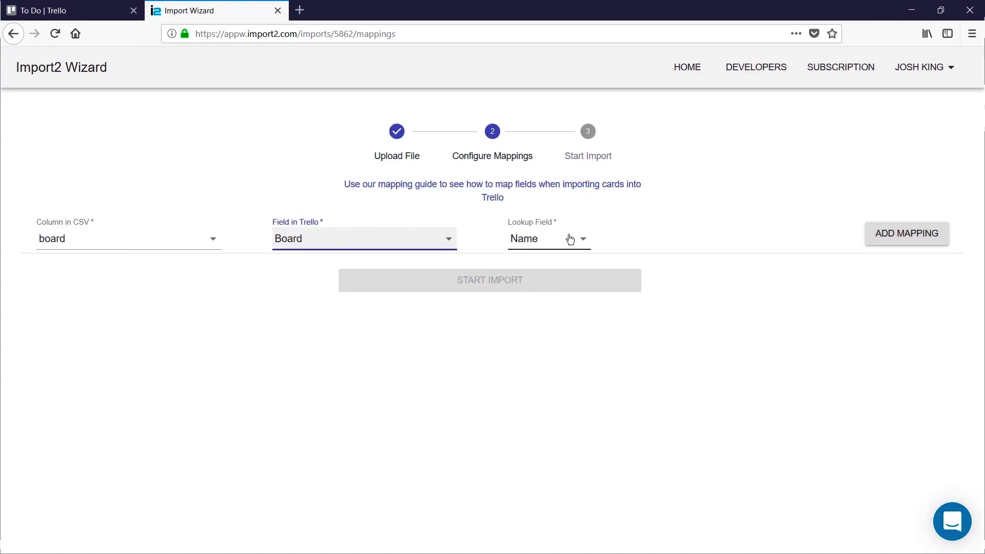
left_click(568, 240)
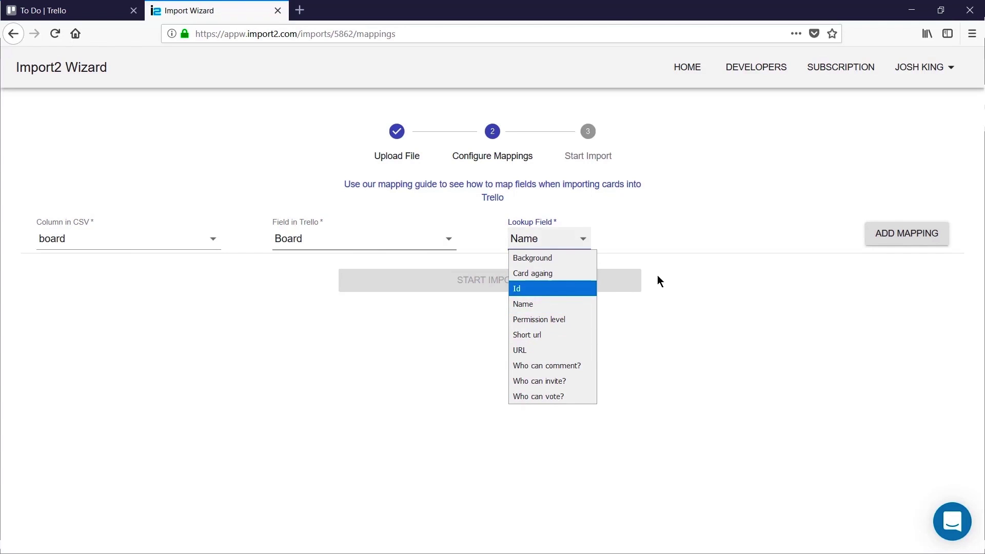
left_click(554, 306)
left_click(923, 237)
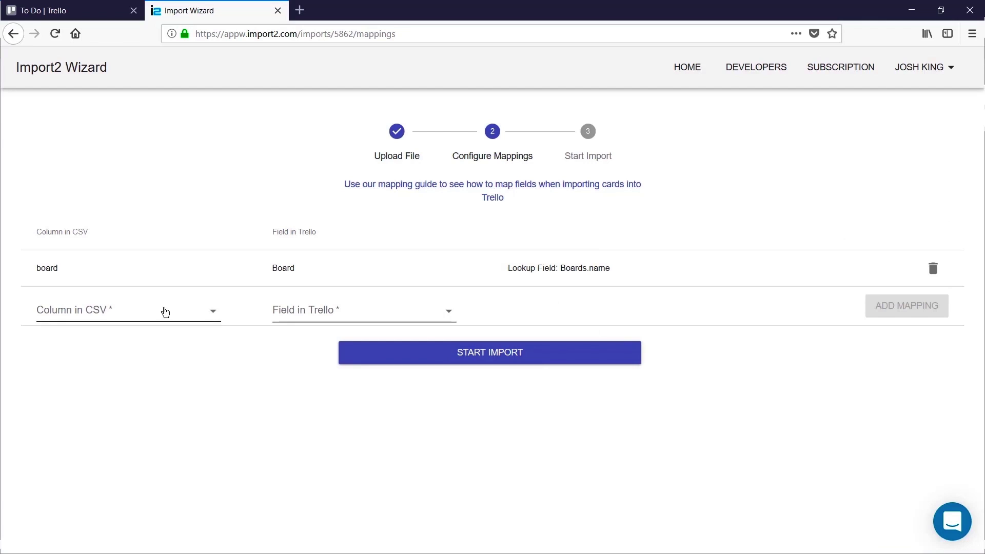
Step: Add a mapping from the CSV list column to Trello's List, looked up by Name
left_click(165, 311)
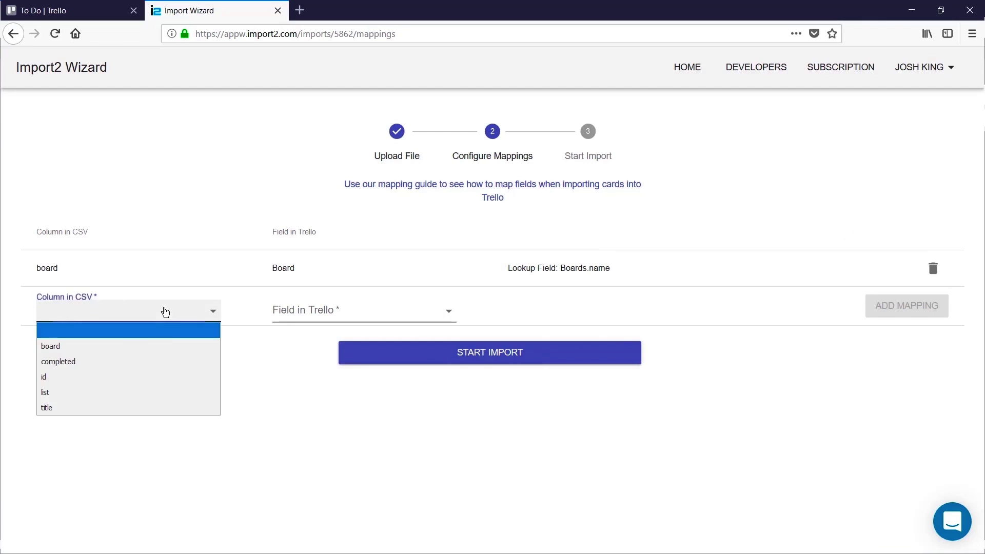
left_click(156, 398)
left_click(369, 317)
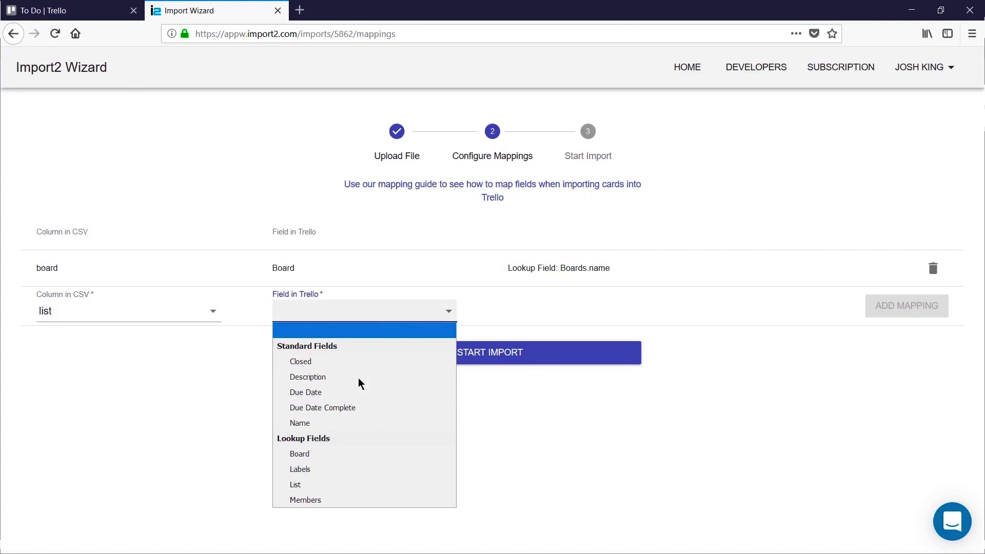
left_click(359, 484)
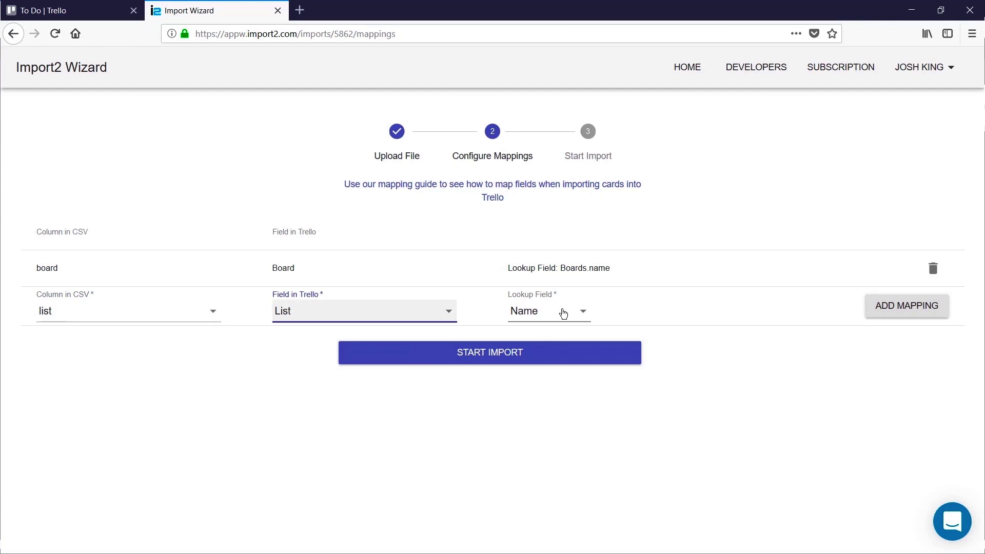
left_click(573, 314)
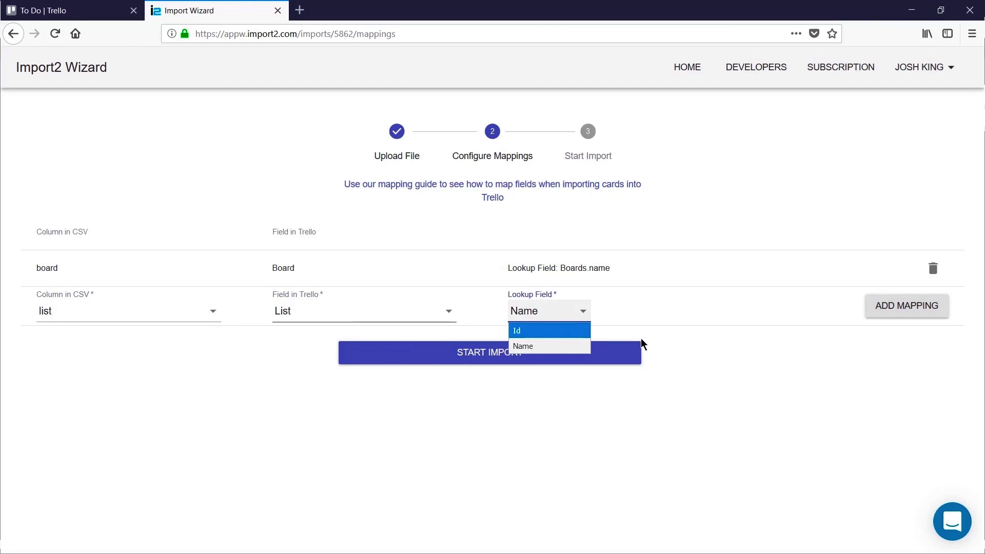
left_click(713, 345)
left_click(906, 308)
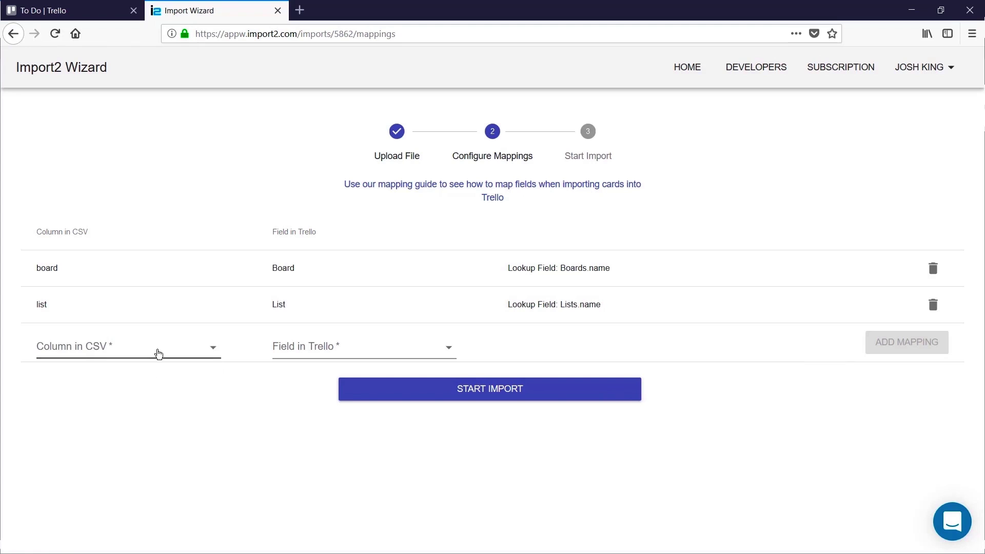
Step: Add a mapping from the CSV title column to the card's Name field
left_click(158, 353)
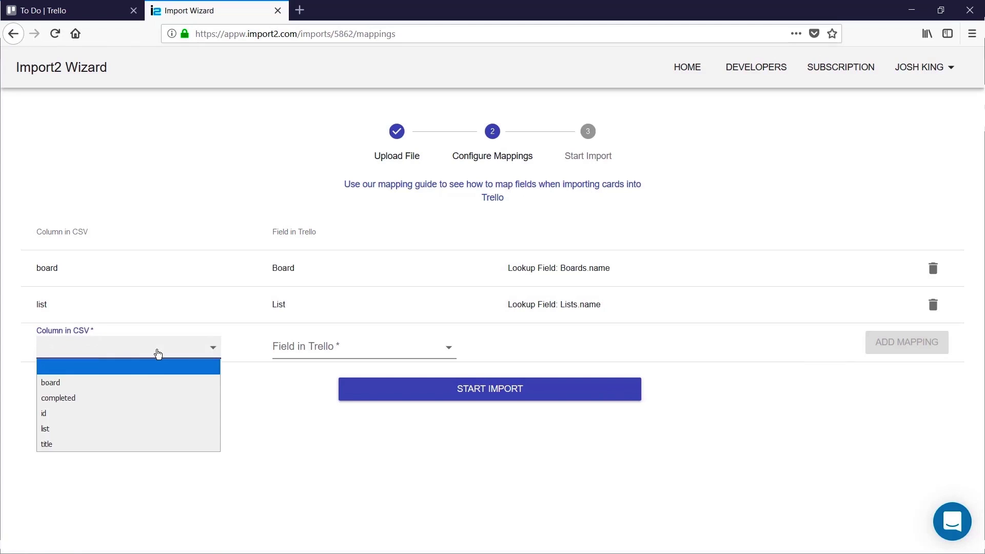
left_click(152, 444)
left_click(379, 347)
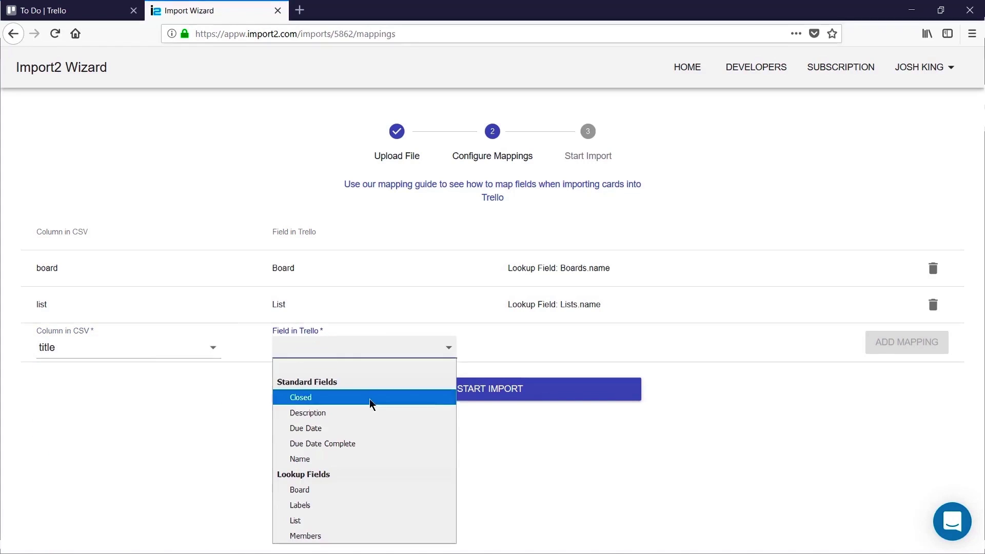
left_click(365, 460)
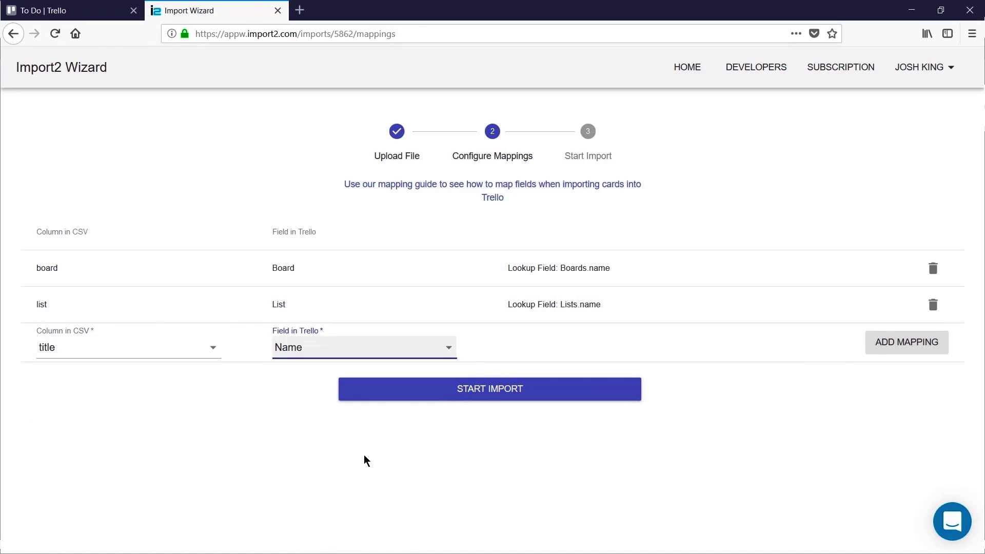
left_click(914, 343)
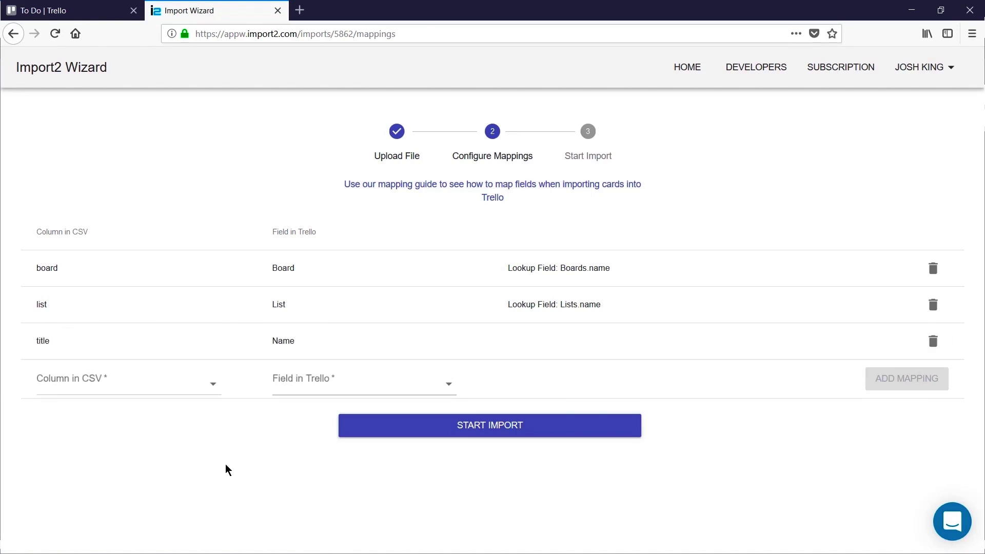
Step: Map the completed column to the card's Closed field, then start the import
left_click(103, 383)
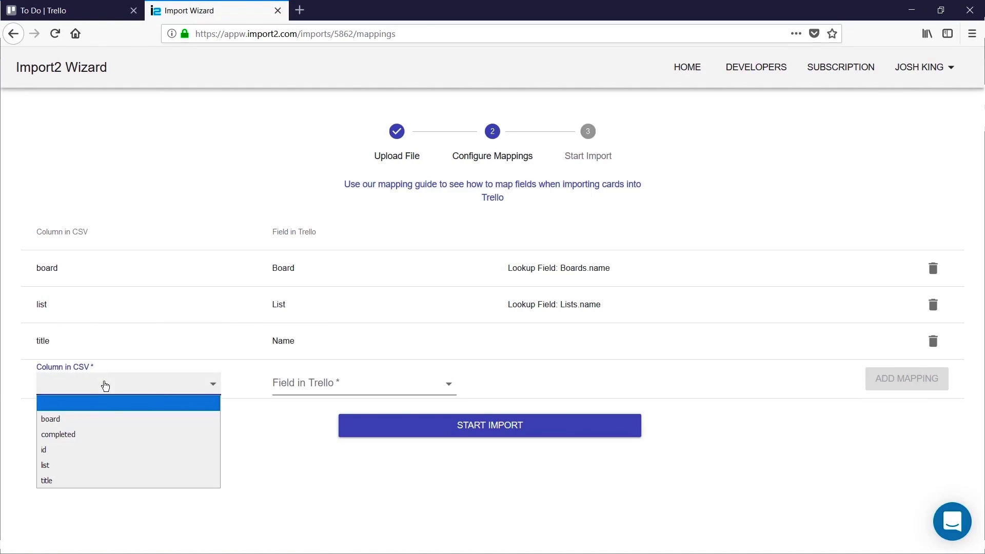
left_click(116, 435)
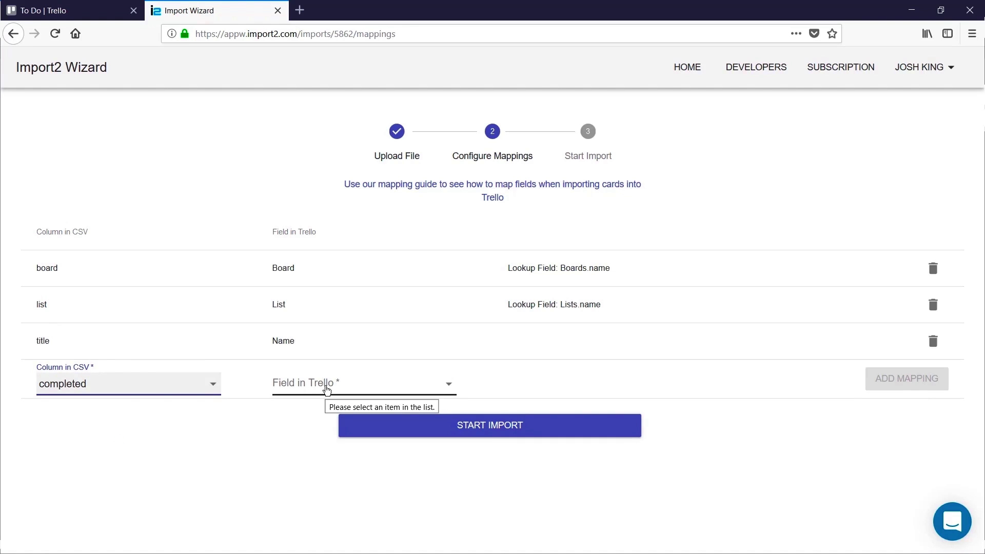
left_click(326, 390)
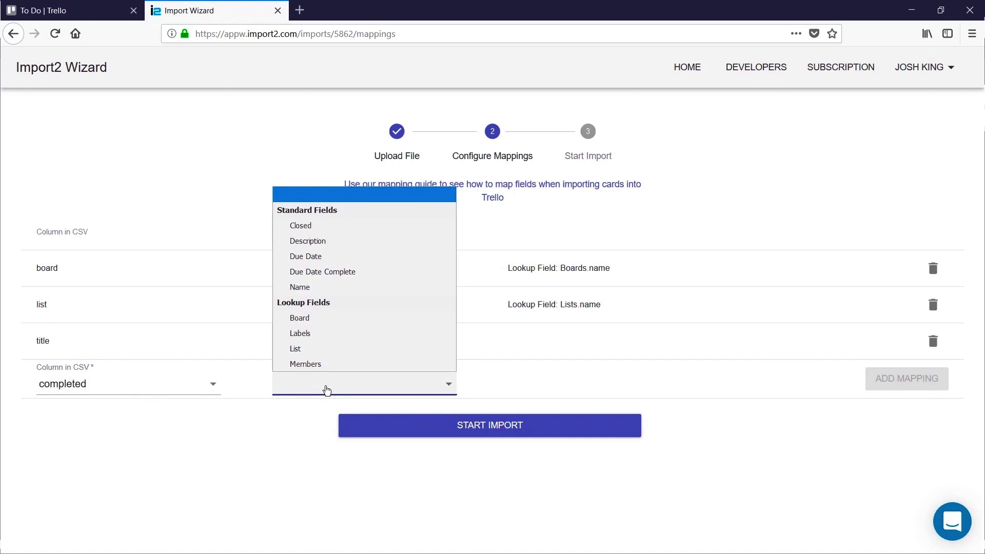
left_click(319, 228)
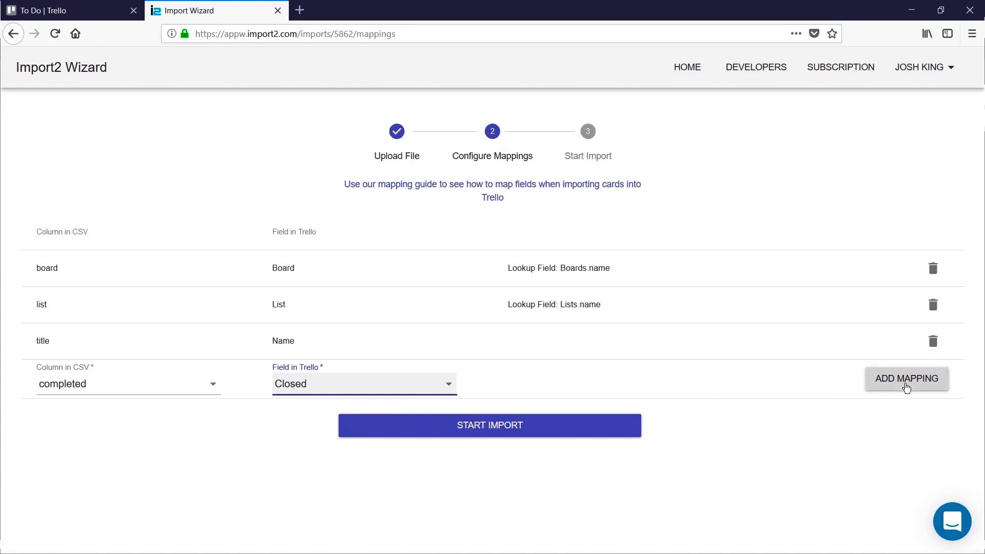
left_click(906, 383)
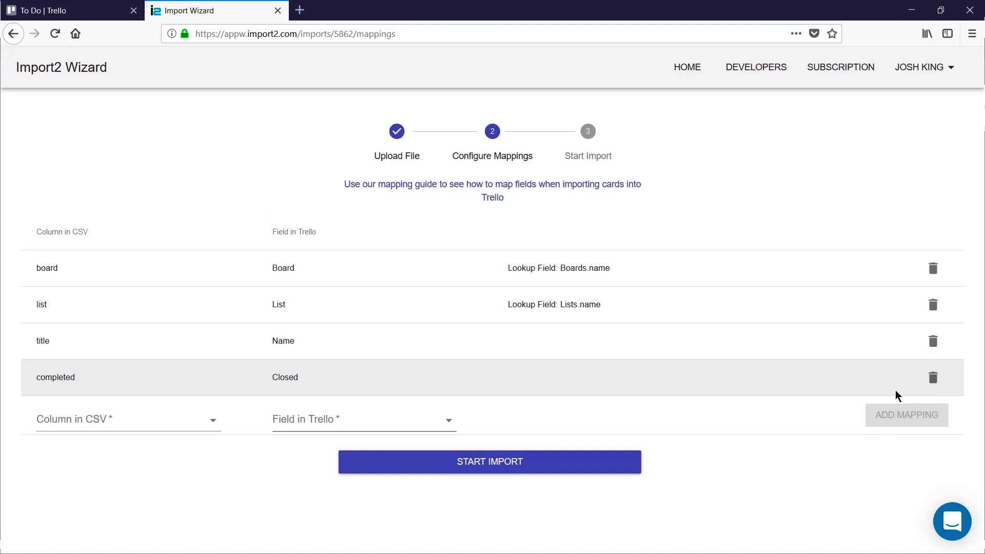
left_click(615, 467)
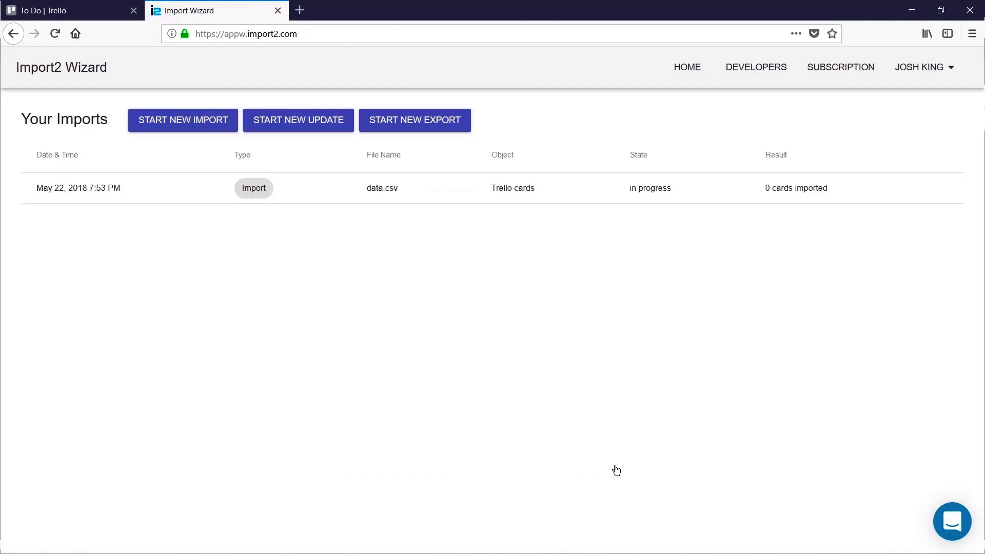
Step: Switch to the To Do | Trello tab to watch imported cards fill the board
left_click(86, 14)
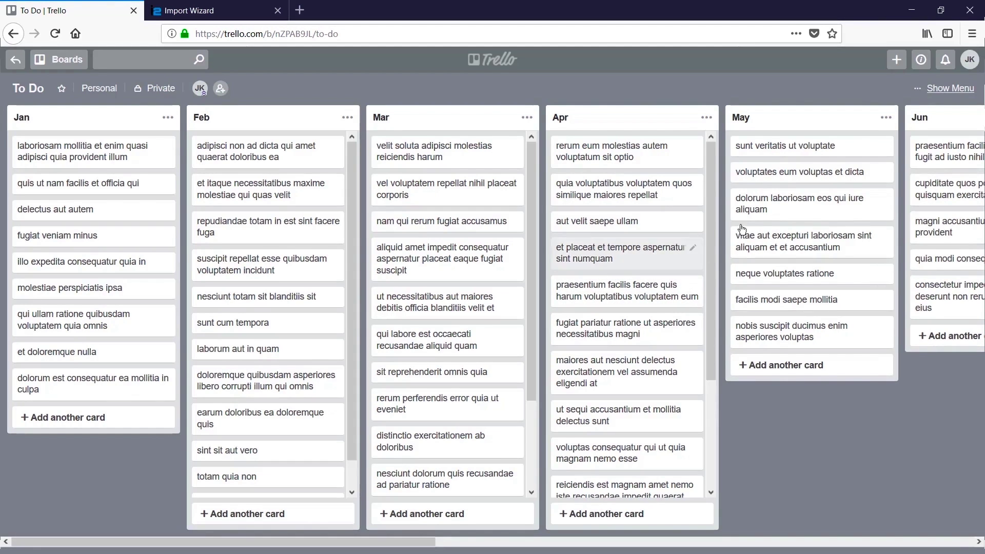
left_click(957, 89)
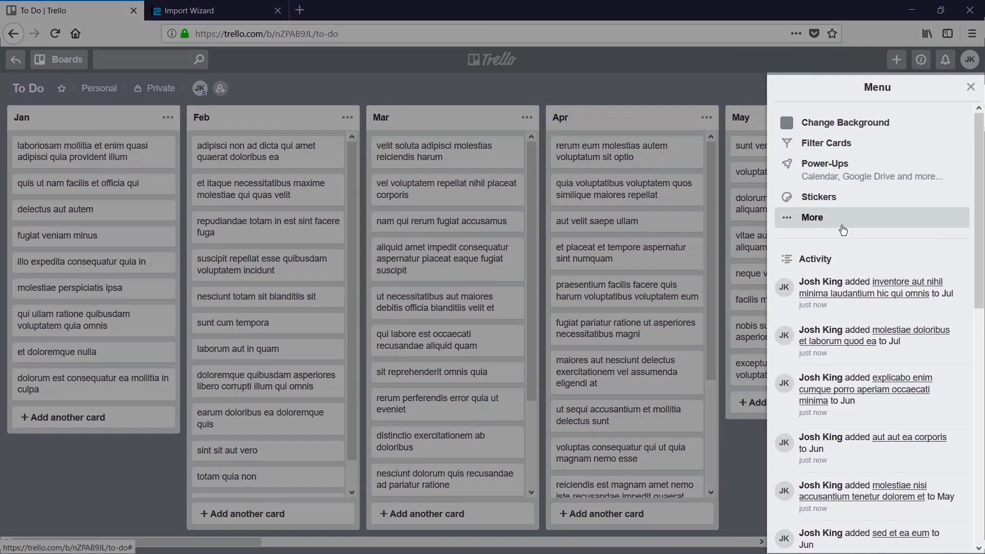
left_click(816, 219)
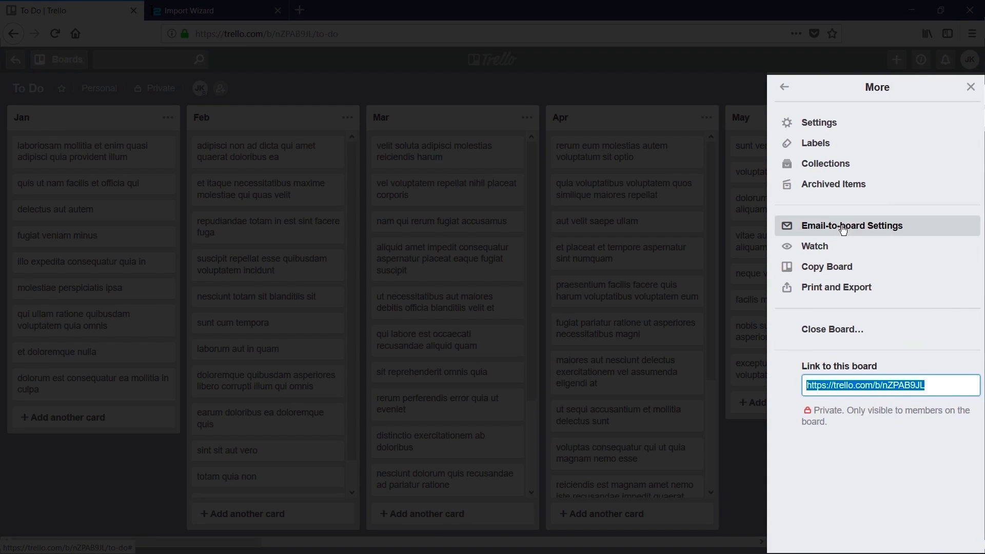
left_click(887, 190)
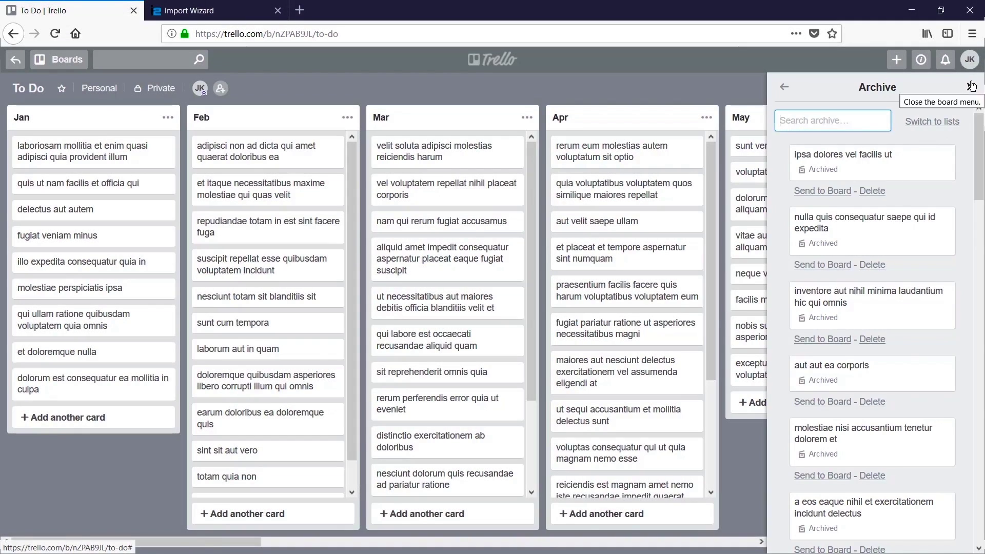
left_click(971, 86)
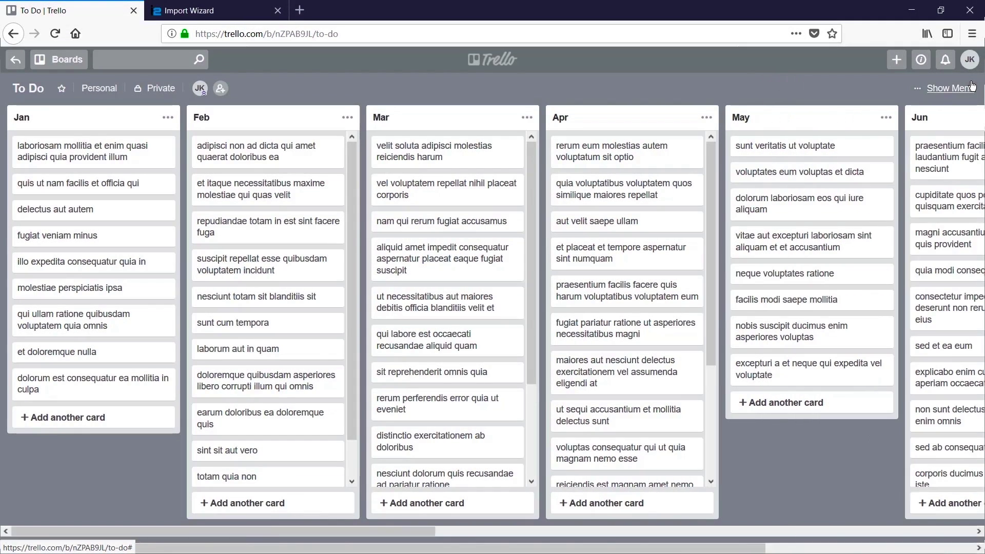